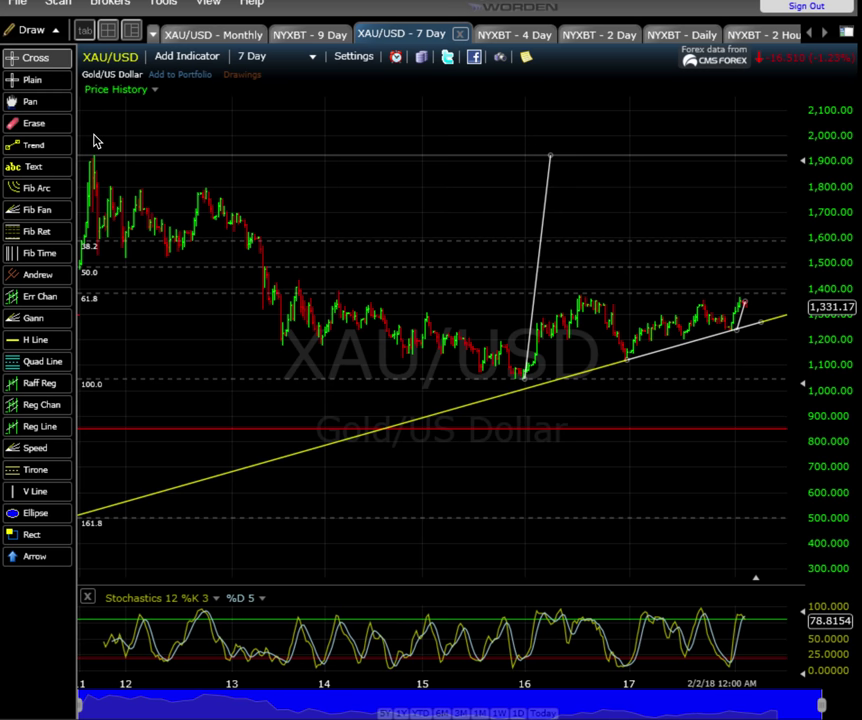
Step: Read the bar data at the 2011 peak and around the 2016 and 2017 highs on the 7 Day gold chart
click(119, 320)
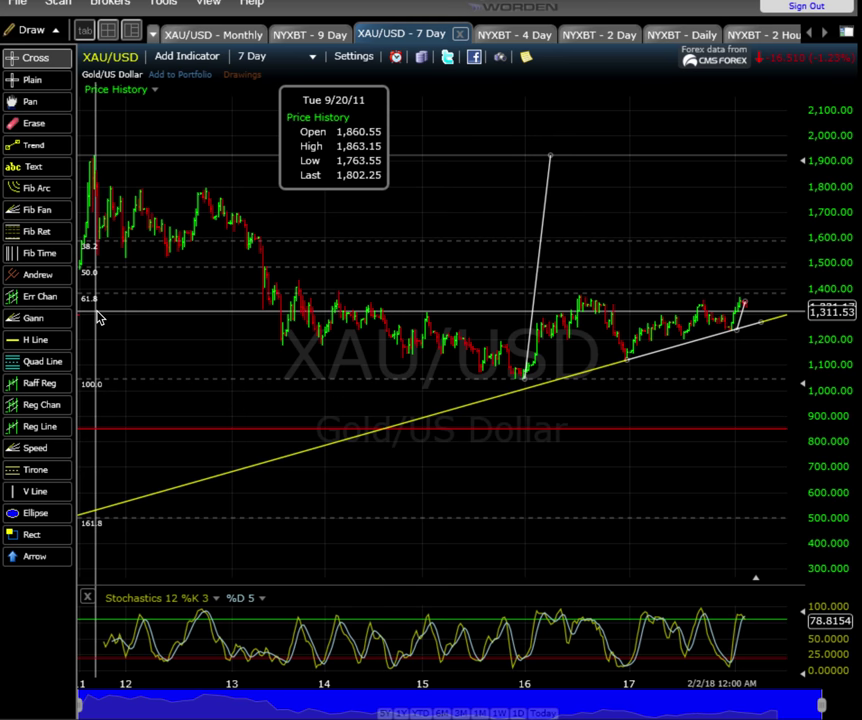
click(98, 317)
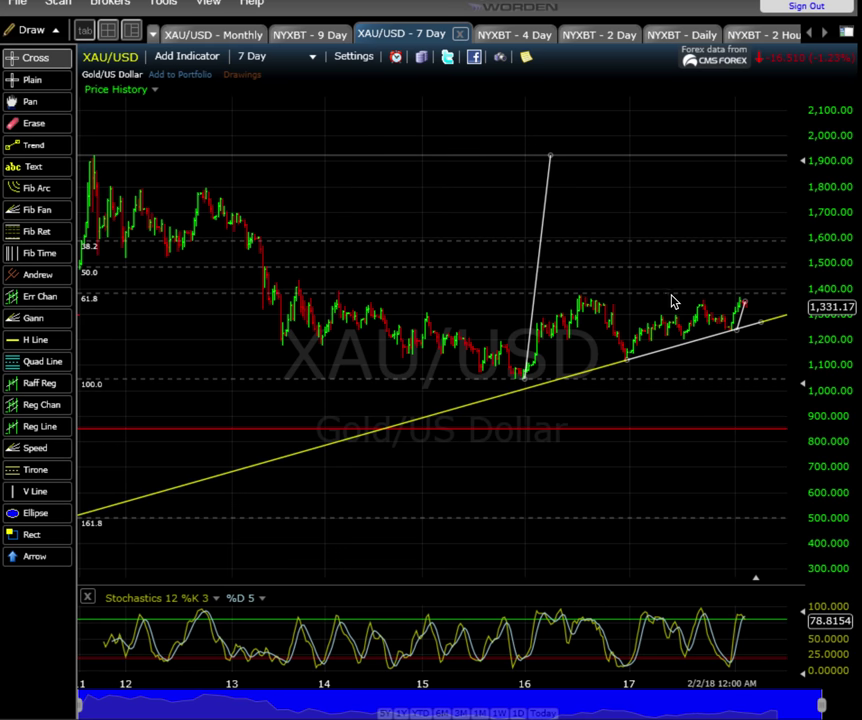
click(585, 310)
drag(585, 310, 585, 310)
drag(706, 312, 703, 316)
Step: Narrow the chart range to mid-2016 through February 2018 and inspect the latest rally and the July 2016 peak bar
drag(82, 700, 437, 581)
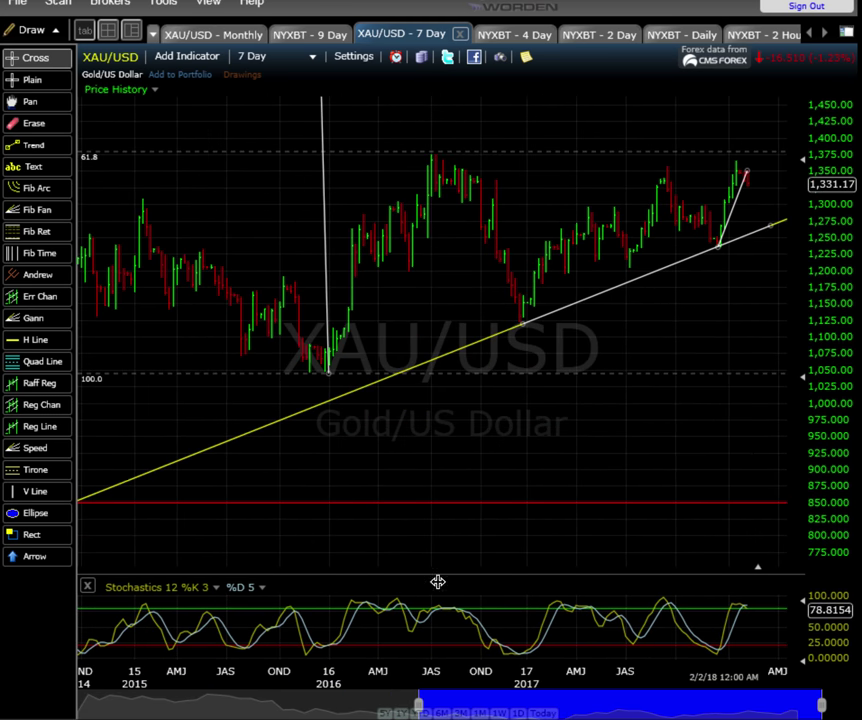
scroll(504, 537, up, 5)
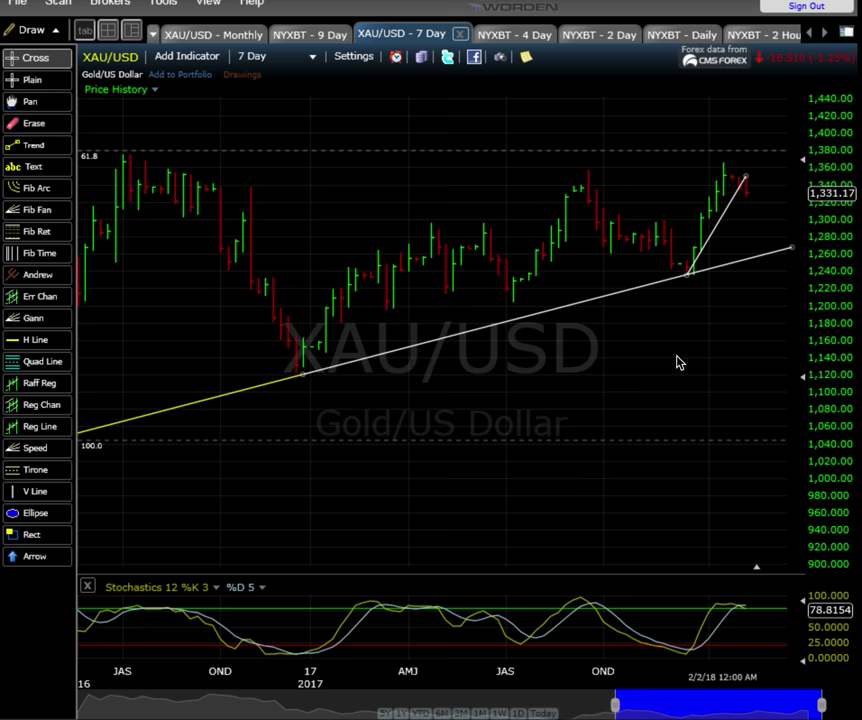
drag(701, 316, 728, 292)
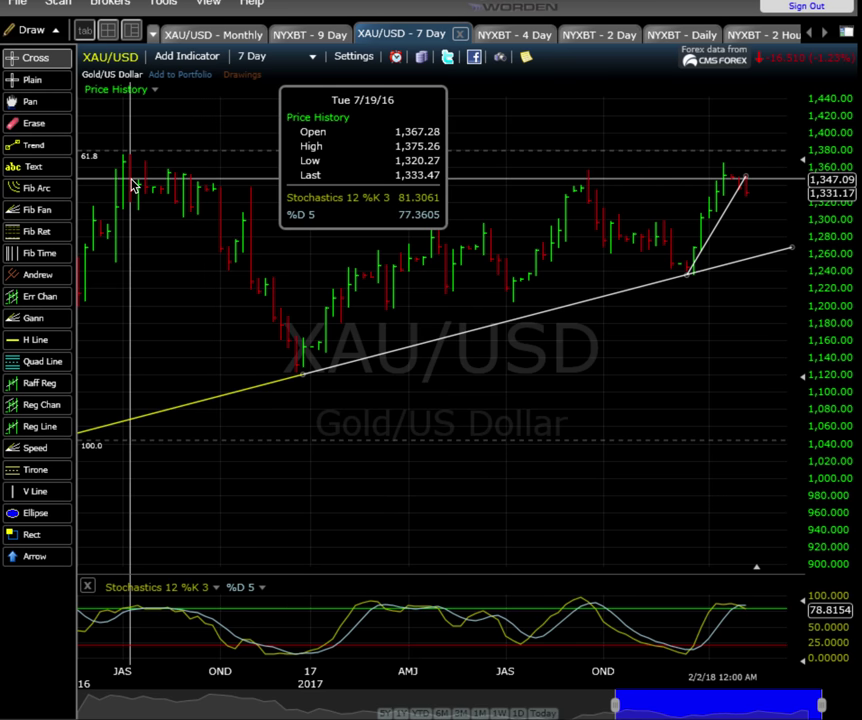
drag(130, 185, 131, 187)
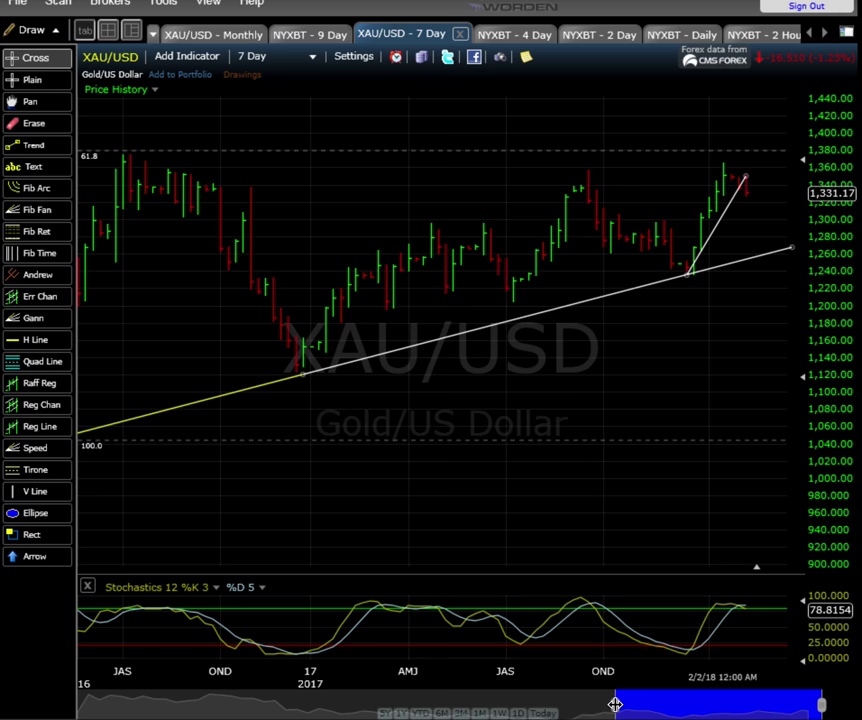
Step: Widen the chart range back to late 2012 and inspect the mid-2016 high near the 61.8 retracement line
drag(615, 705, 565, 703)
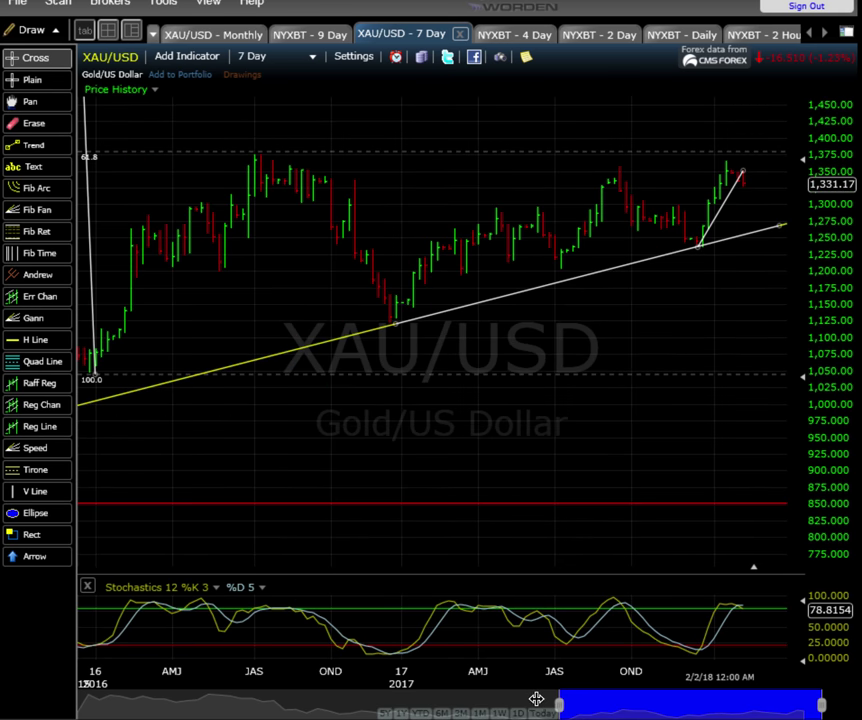
drag(331, 655, 212, 648)
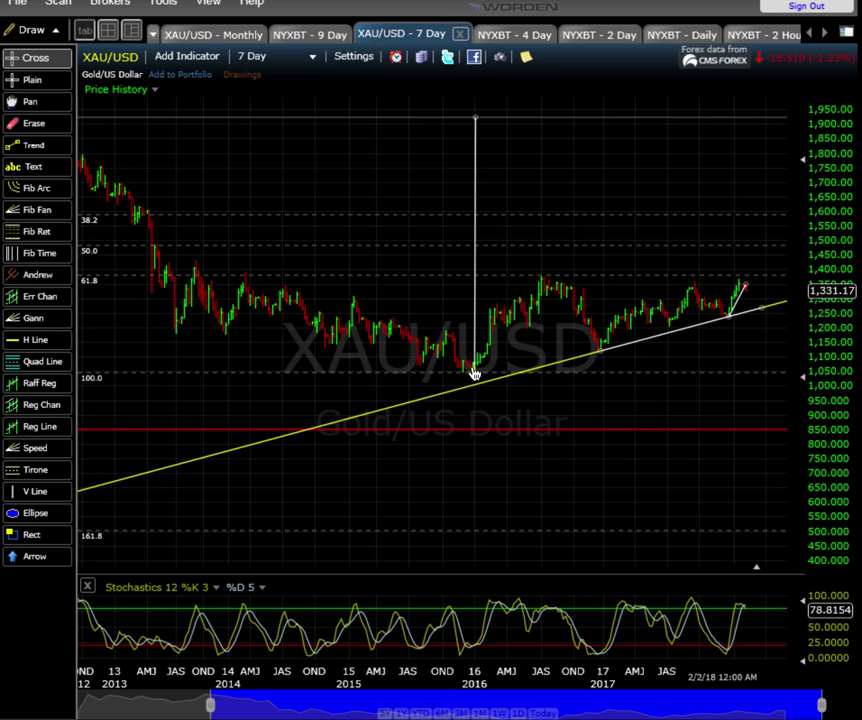
click(543, 276)
Step: Switch the XAU/USD chart to the Quarterly interval and inspect the bars from the 2016 low onward
click(258, 58)
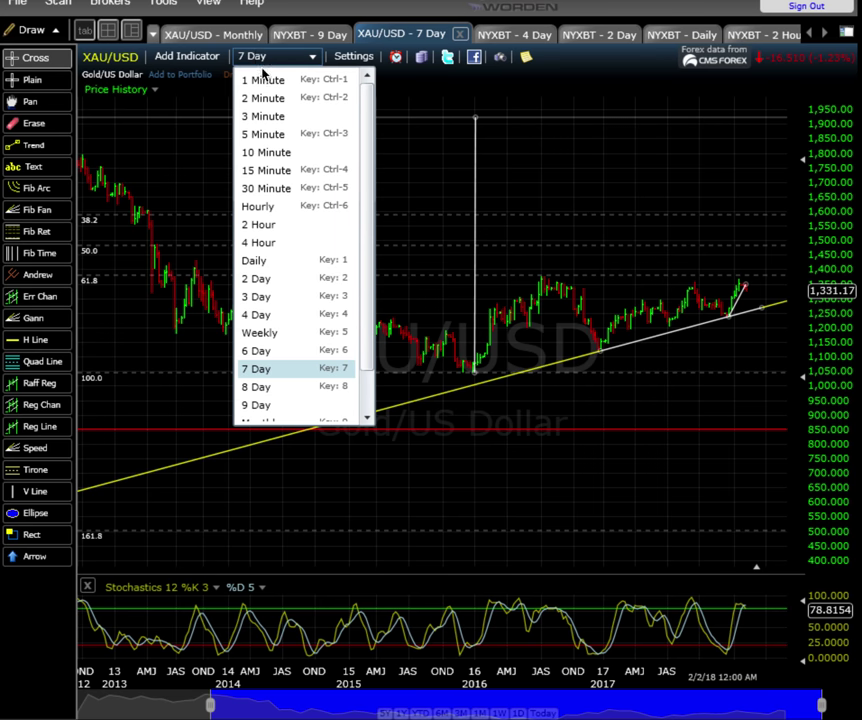
scroll(366, 310, down, 2)
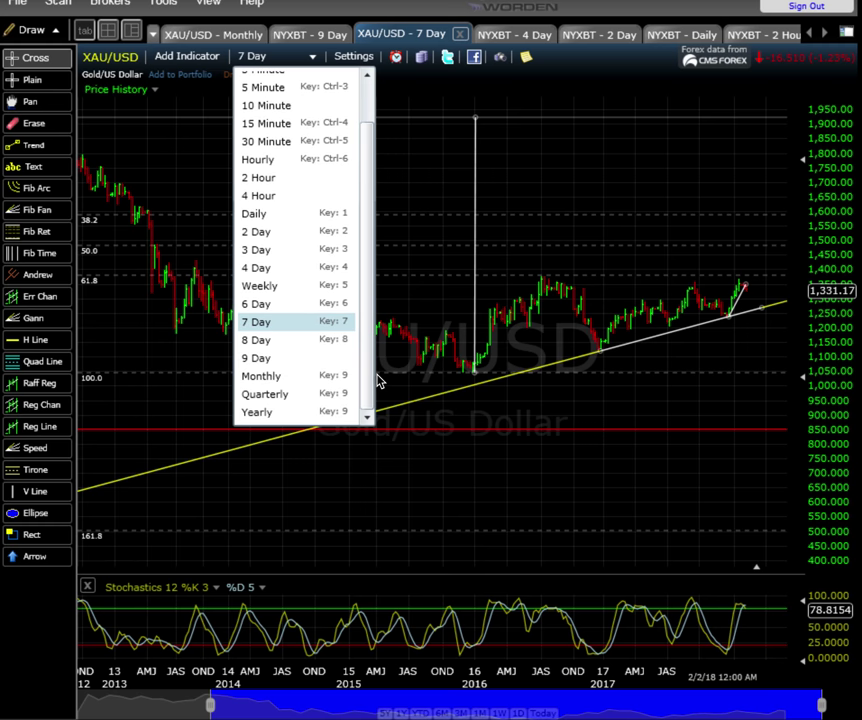
click(284, 398)
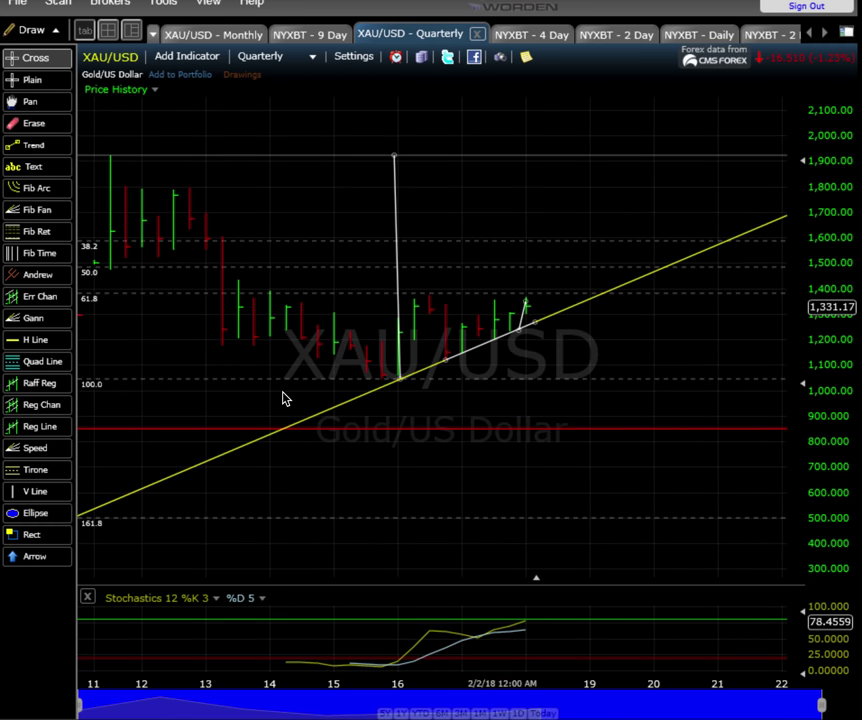
click(397, 403)
click(542, 345)
Step: Switch the XAU/USD chart to the 2 Day interval and narrow its range to November 2017 through February 2018
click(271, 57)
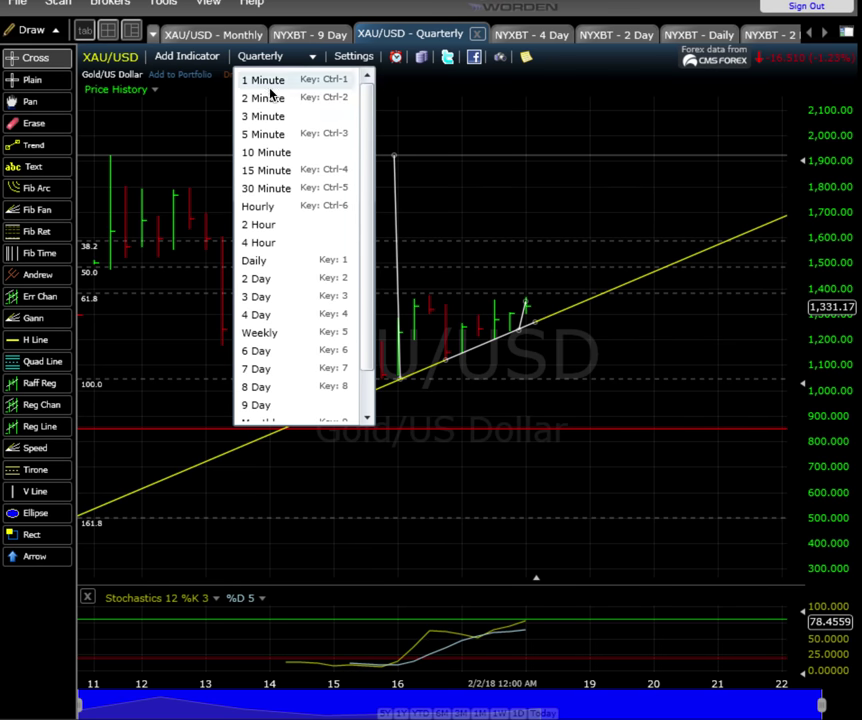
click(266, 288)
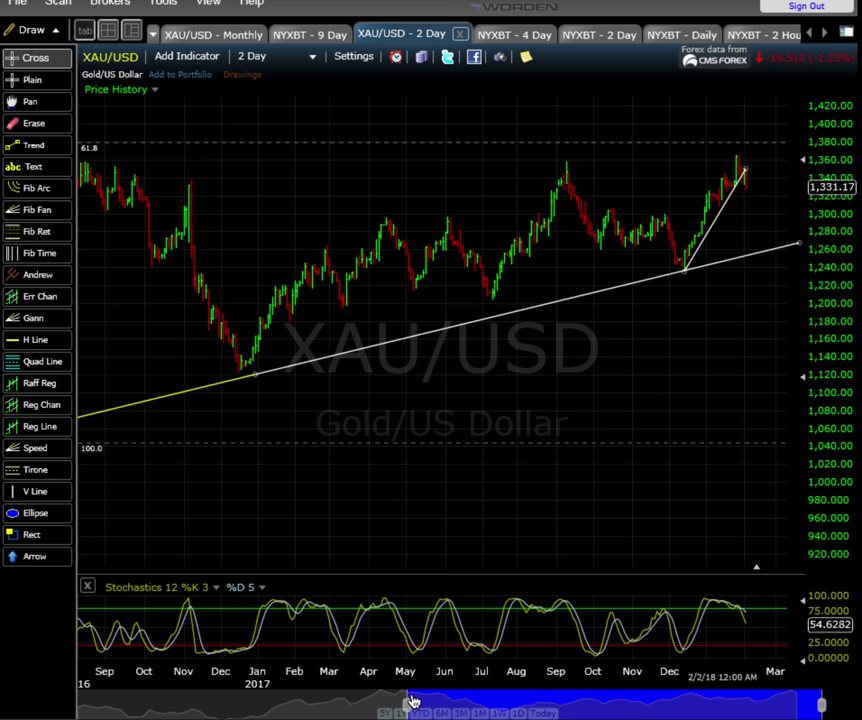
drag(408, 695, 762, 595)
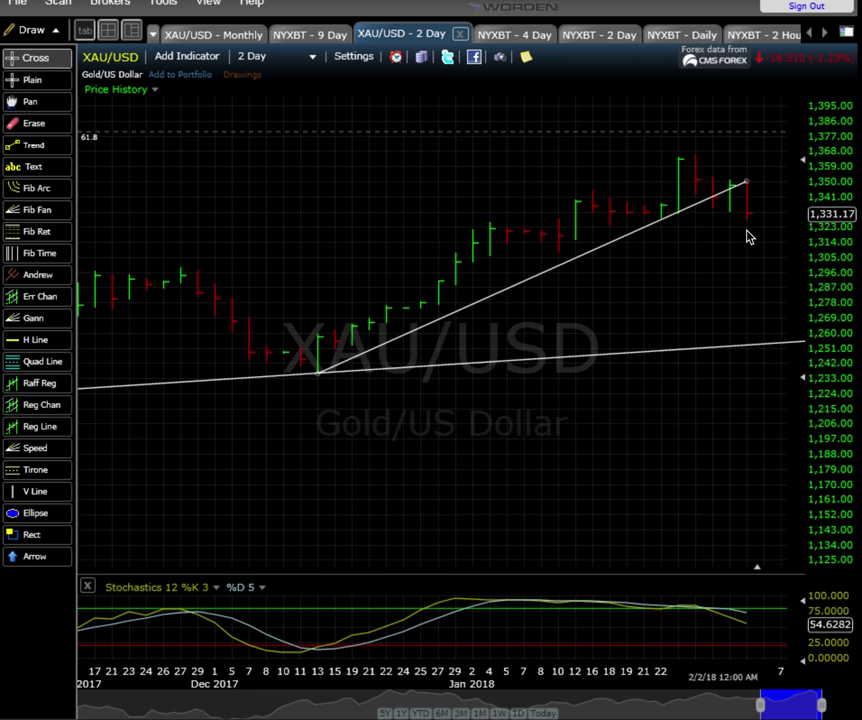
Step: Read price and Stochastics values around the mid-December 2017 low, and inspect the December 2016 low with the range widened to mid-2015
click(319, 414)
click(312, 656)
click(308, 646)
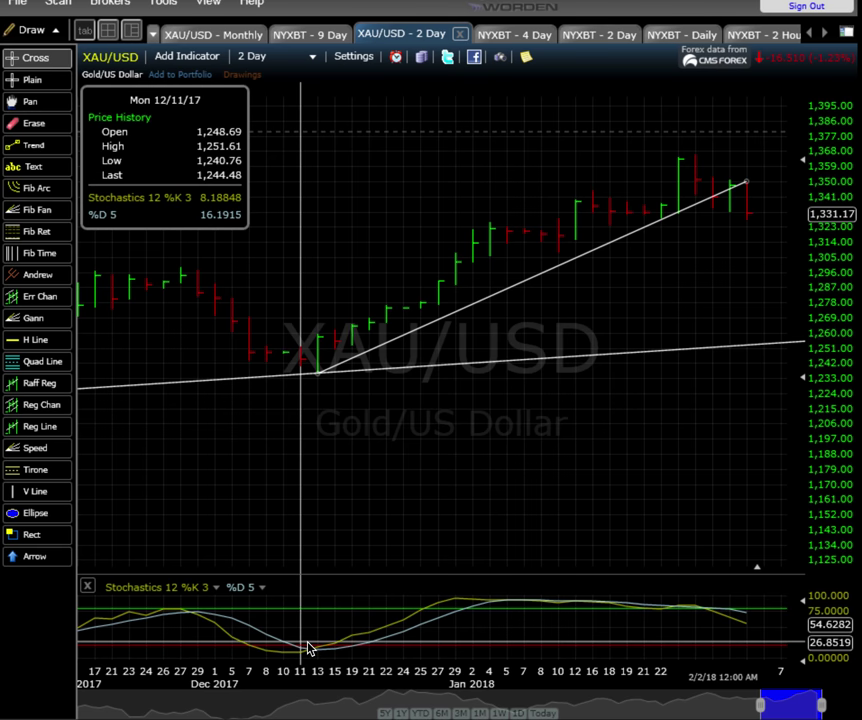
click(505, 647)
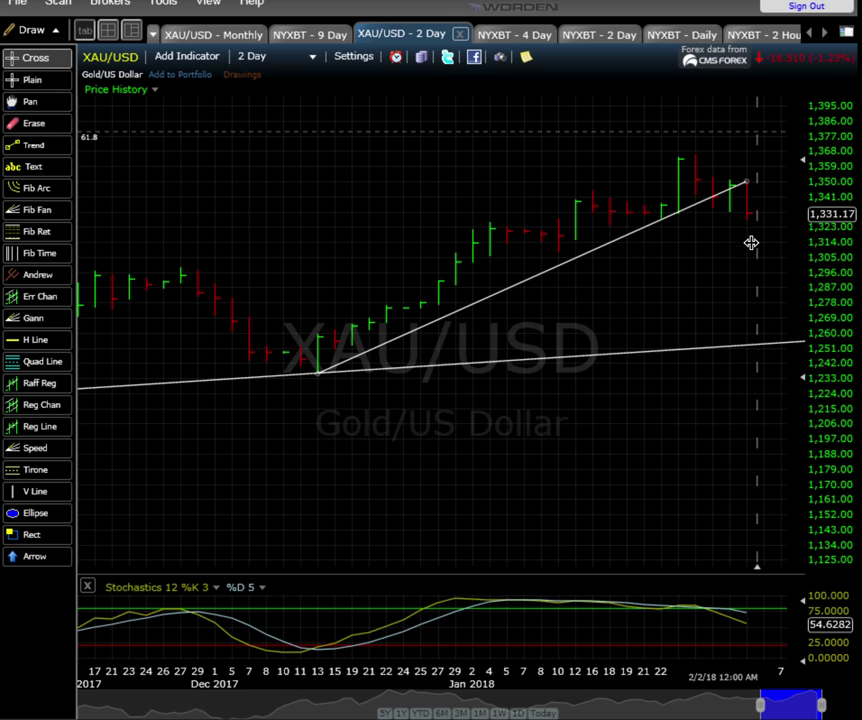
click(320, 395)
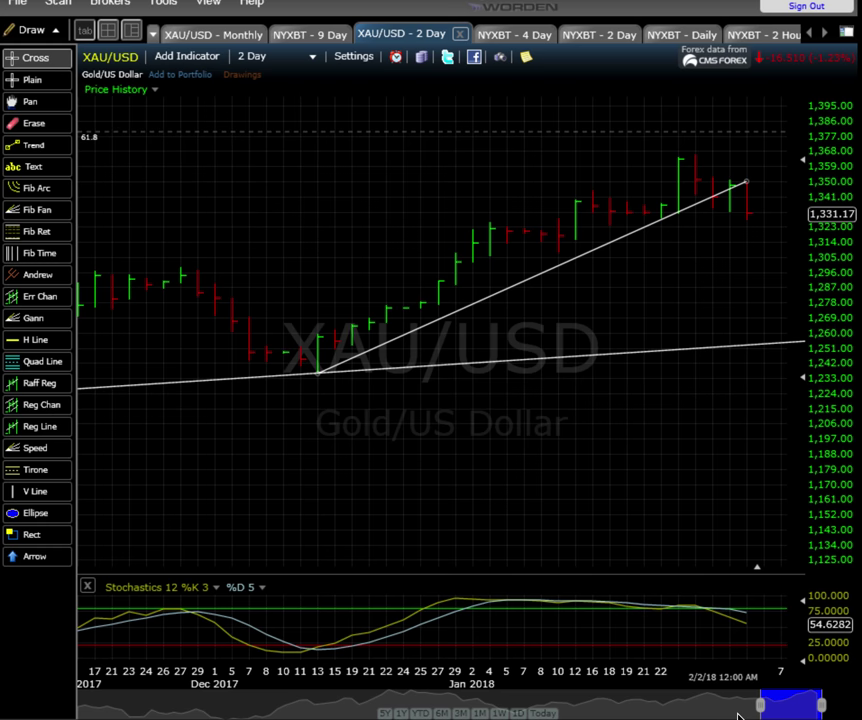
drag(765, 708, 108, 656)
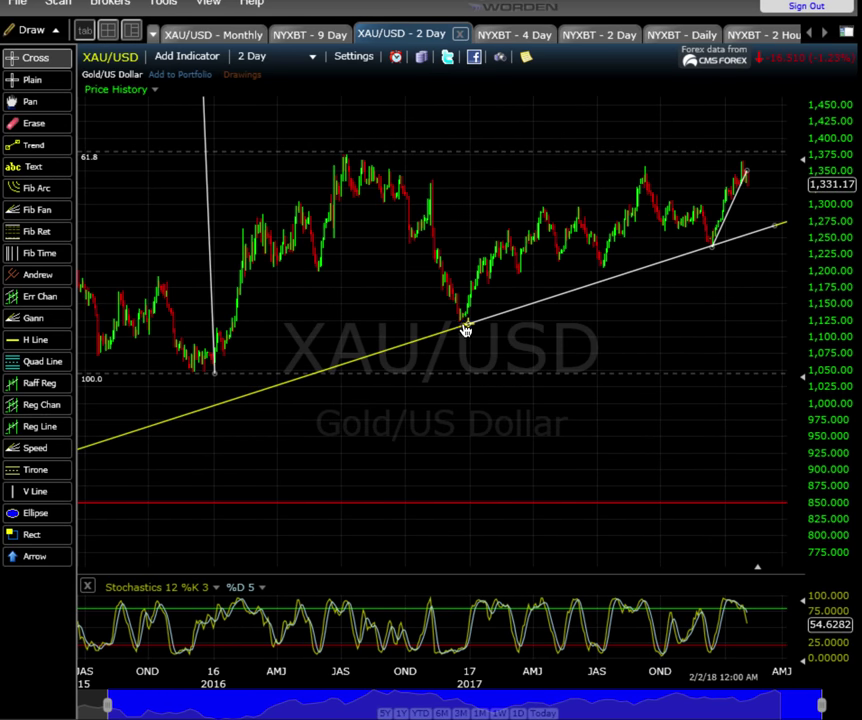
drag(461, 375, 462, 367)
Step: Return the XAU/USD chart to the 7 Day interval and read the bar data at the September 2011 peak
click(281, 60)
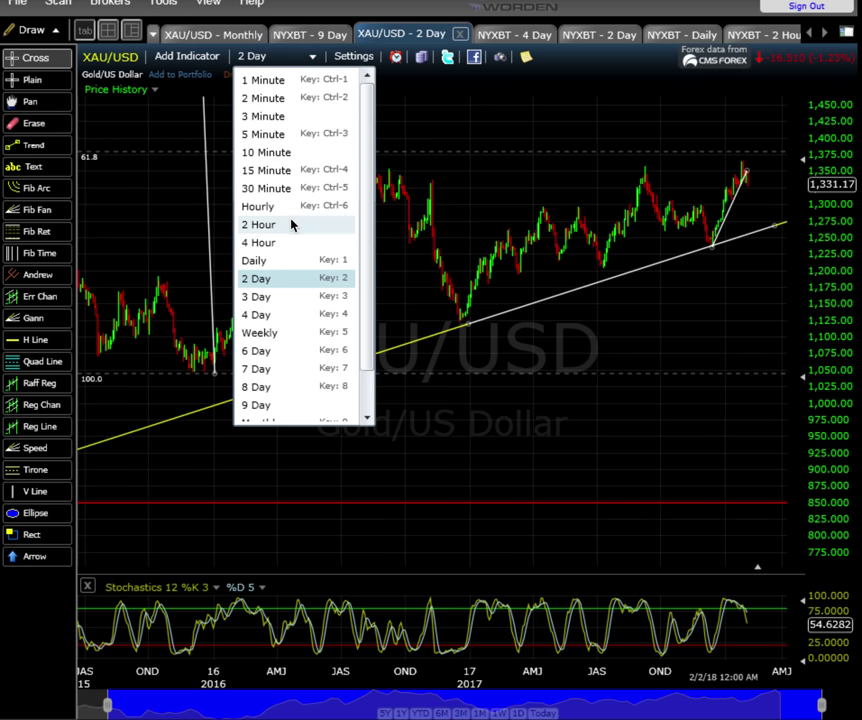
click(258, 369)
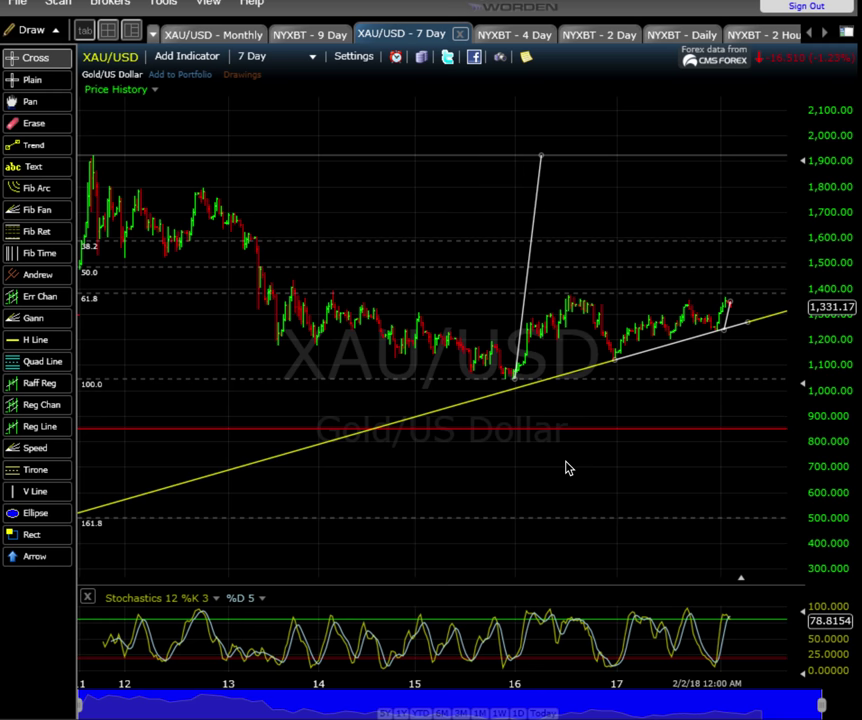
click(96, 190)
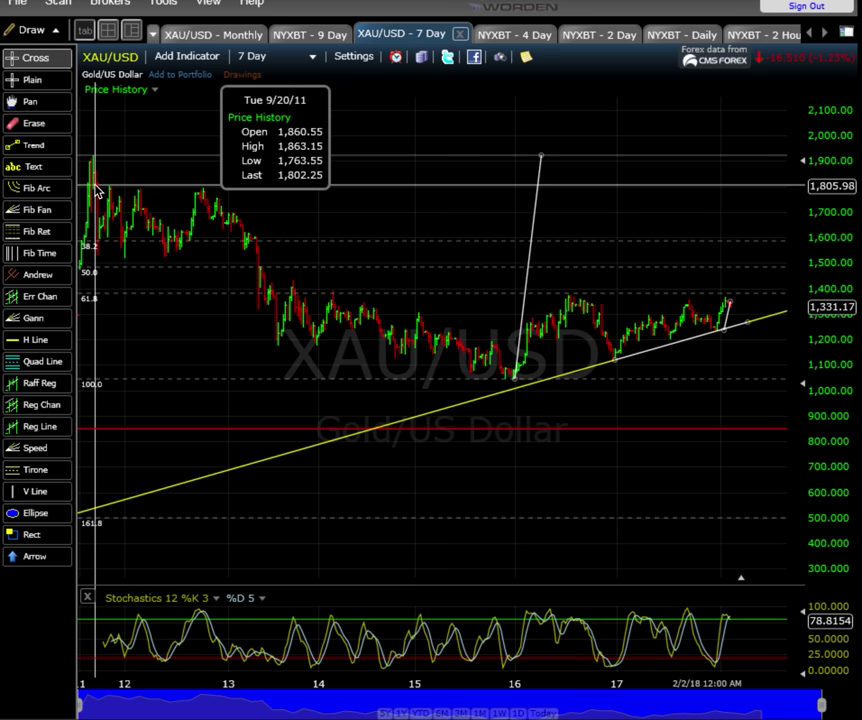
drag(97, 190, 97, 191)
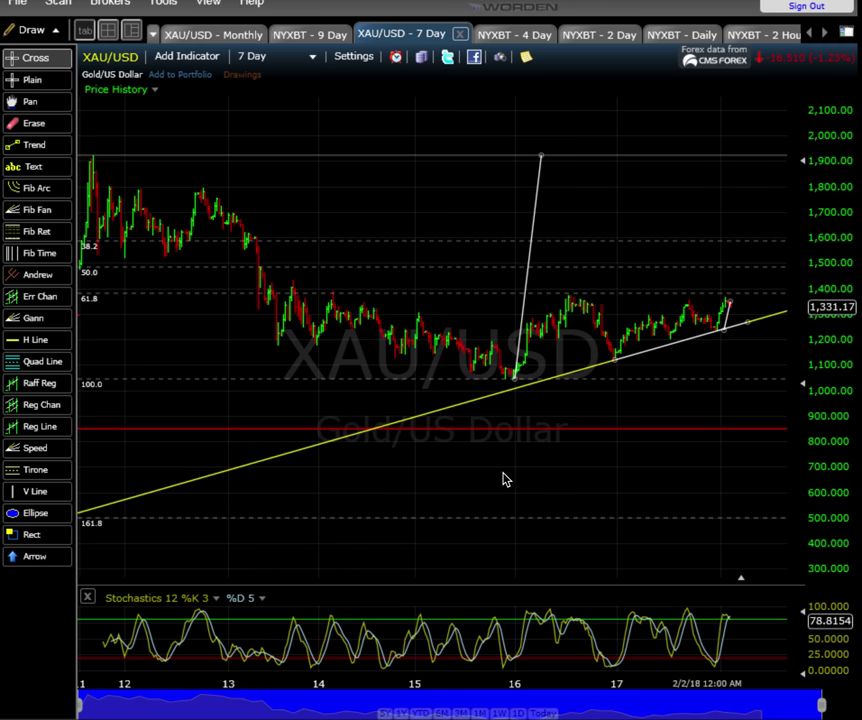
Step: Check the price levels at the 161.8 extension and the red horizontal line, and read the bar data near the January 2017 low
click(556, 523)
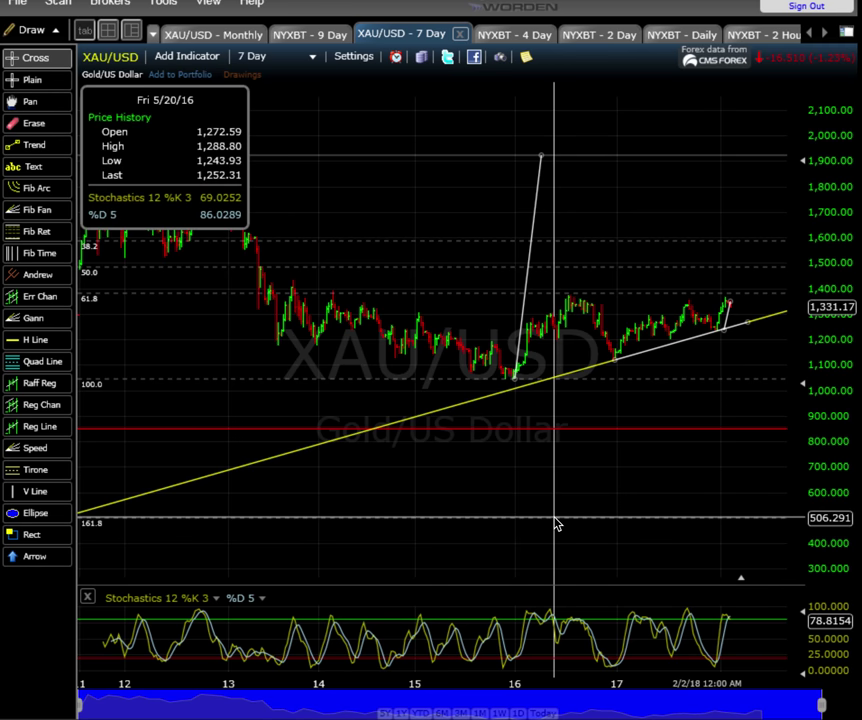
click(541, 437)
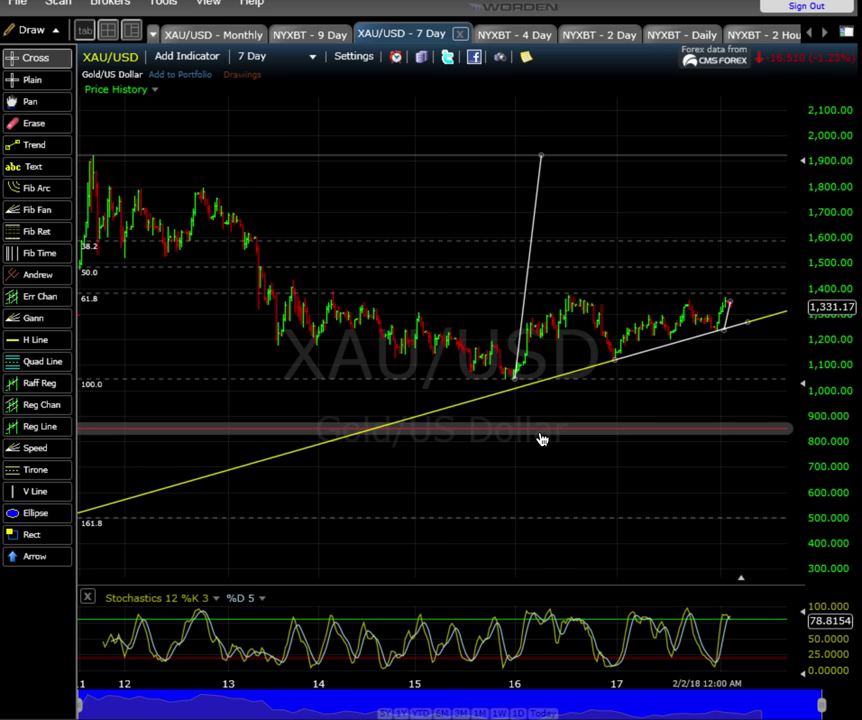
click(529, 486)
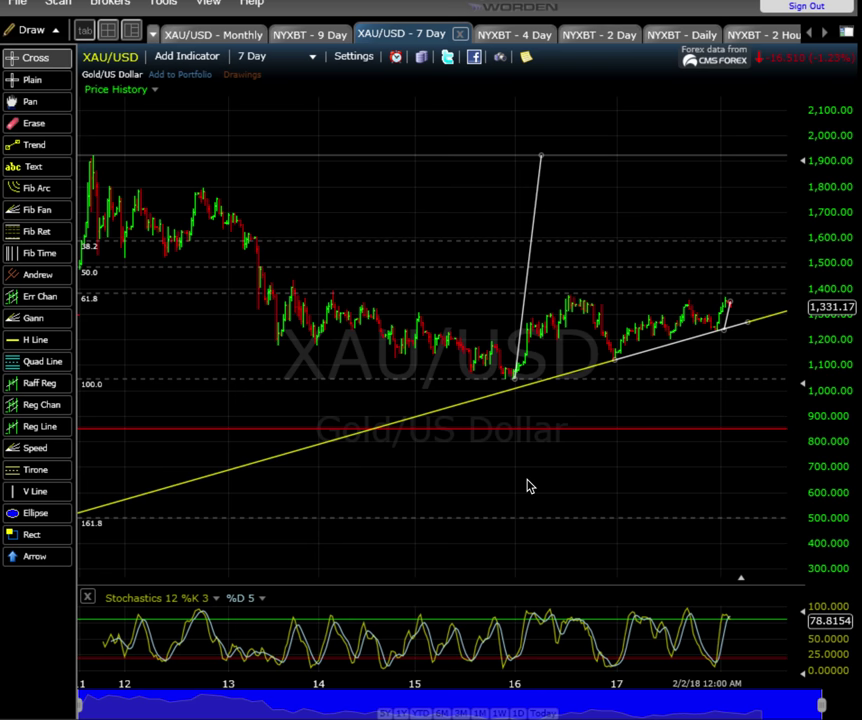
click(620, 418)
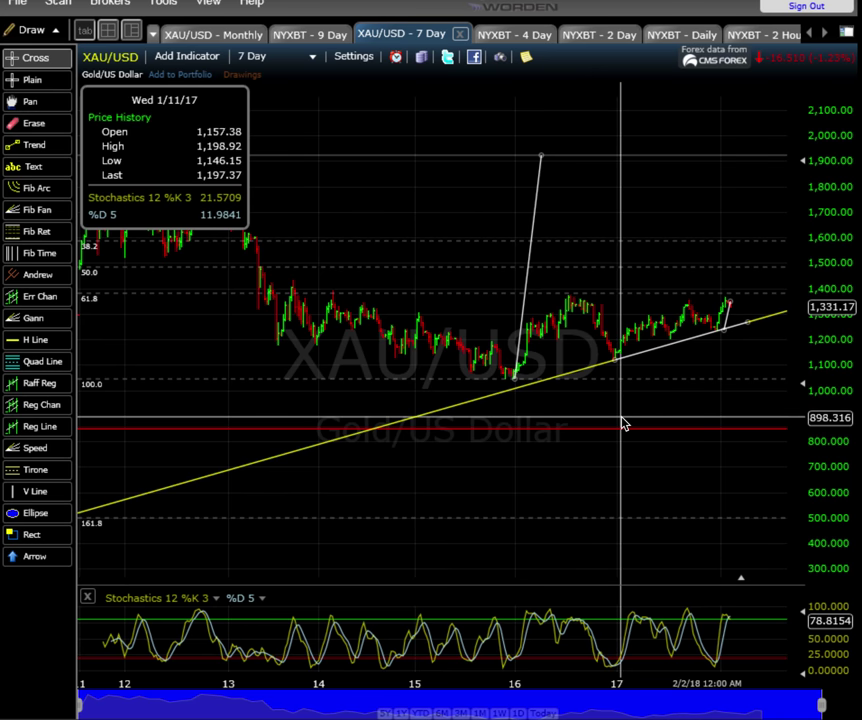
click(622, 424)
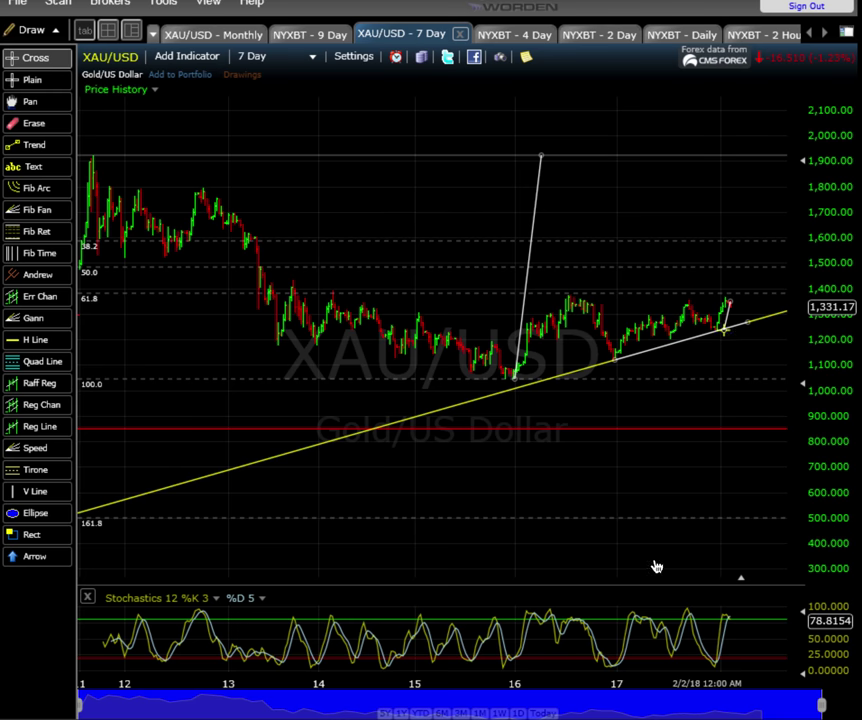
drag(706, 558, 713, 559)
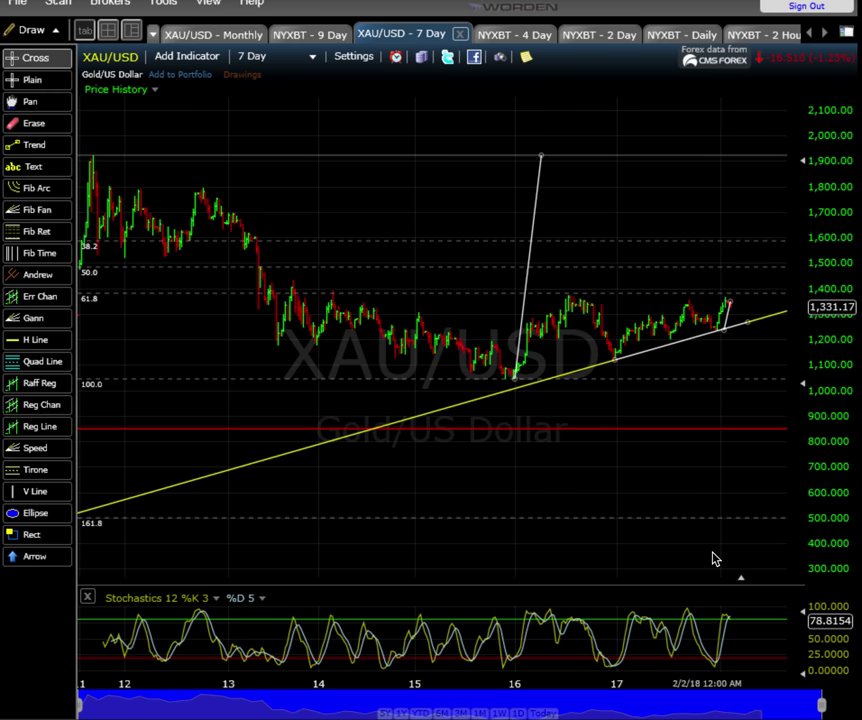